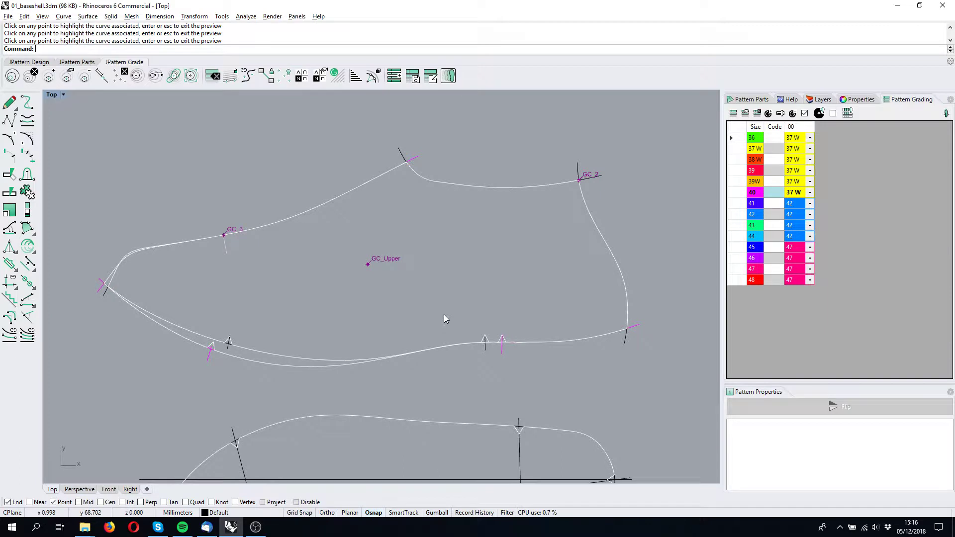
scroll(305, 291, up, 2)
right_drag(348, 323, 300, 291)
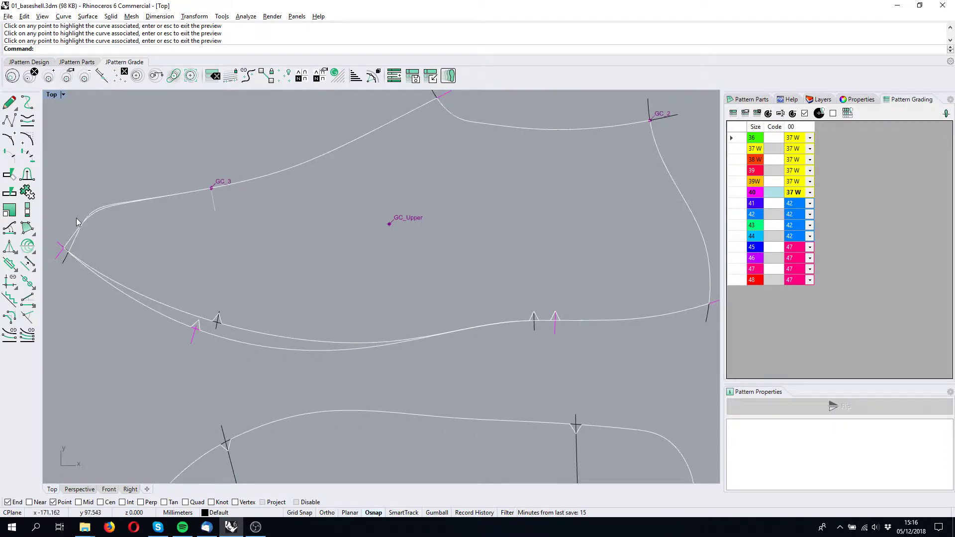
scroll(199, 332, up, 3)
click(198, 330)
scroll(199, 332, down, 4)
scroll(217, 327, up, 3)
click(217, 326)
scroll(286, 290, down, 3)
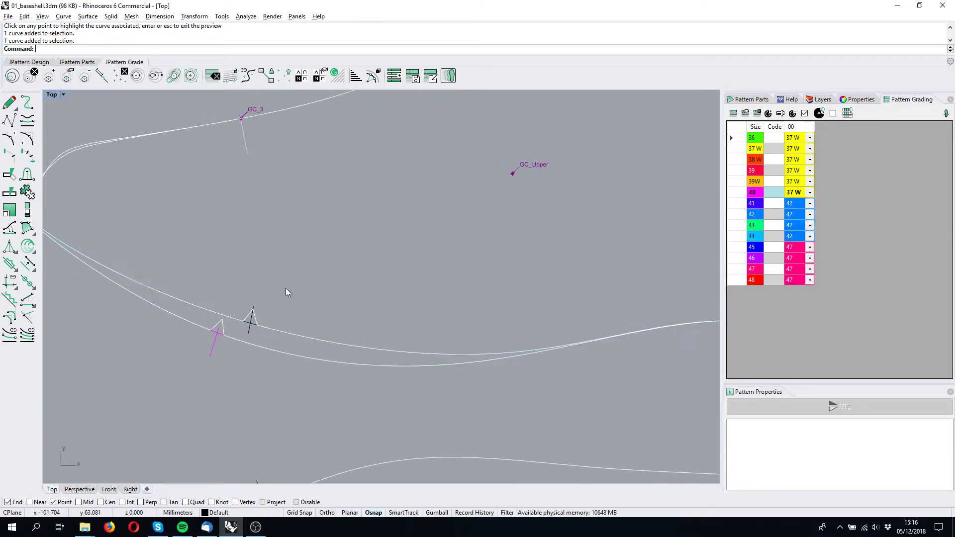
scroll(260, 331, up, 3)
click(263, 339)
scroll(263, 341, down, 3)
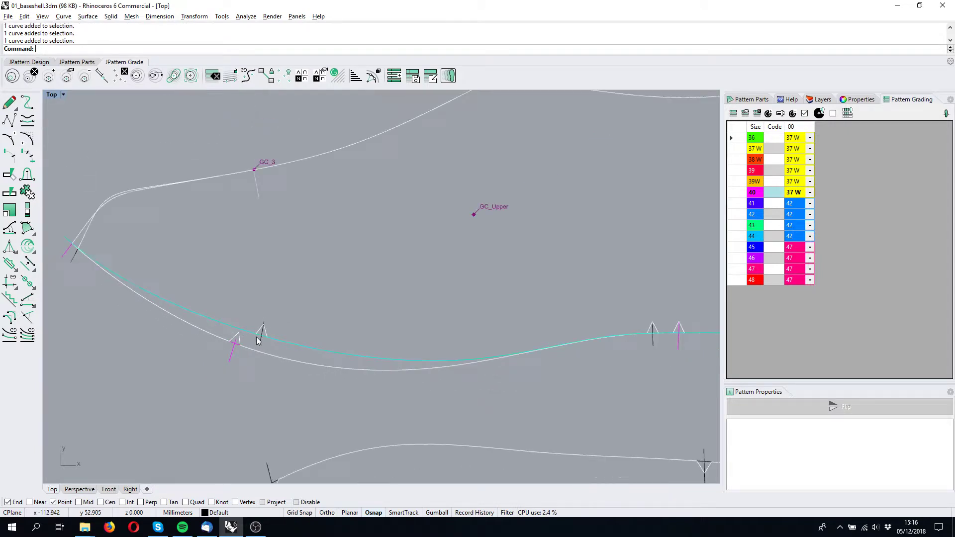
scroll(238, 346, up, 3)
click(239, 349)
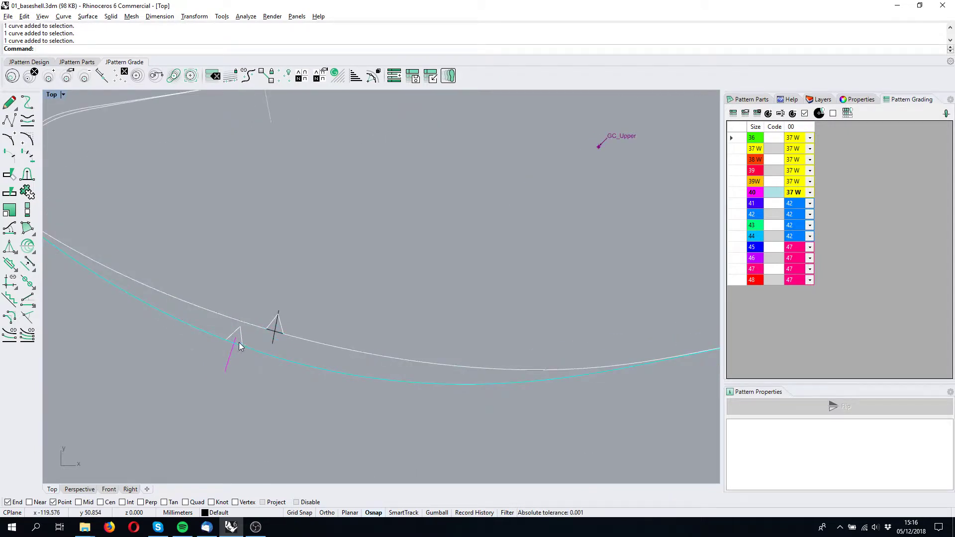
scroll(239, 345, down, 2)
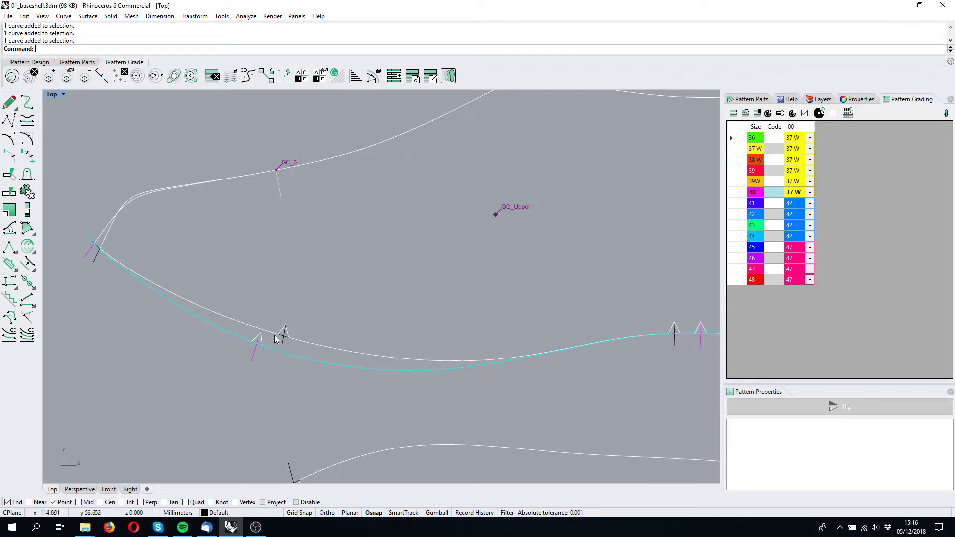
click(292, 273)
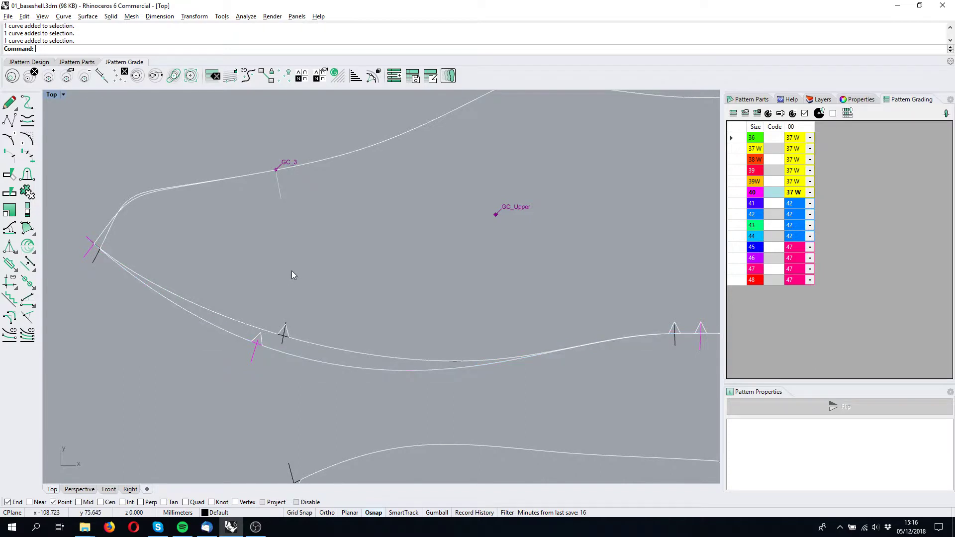
Grade the lower heel edge curve like a margin, following the base curve as master curve.
click(272, 81)
scroll(247, 343, up, 3)
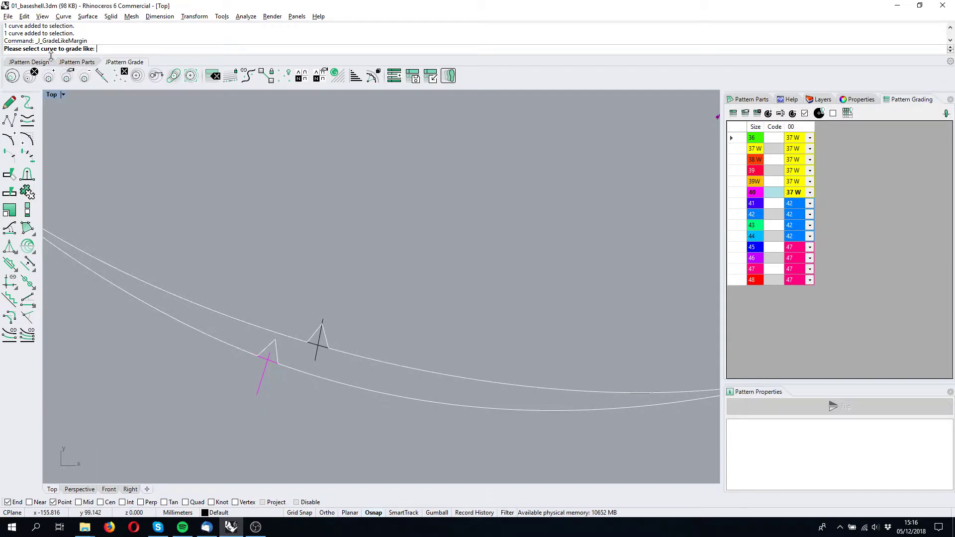
click(266, 364)
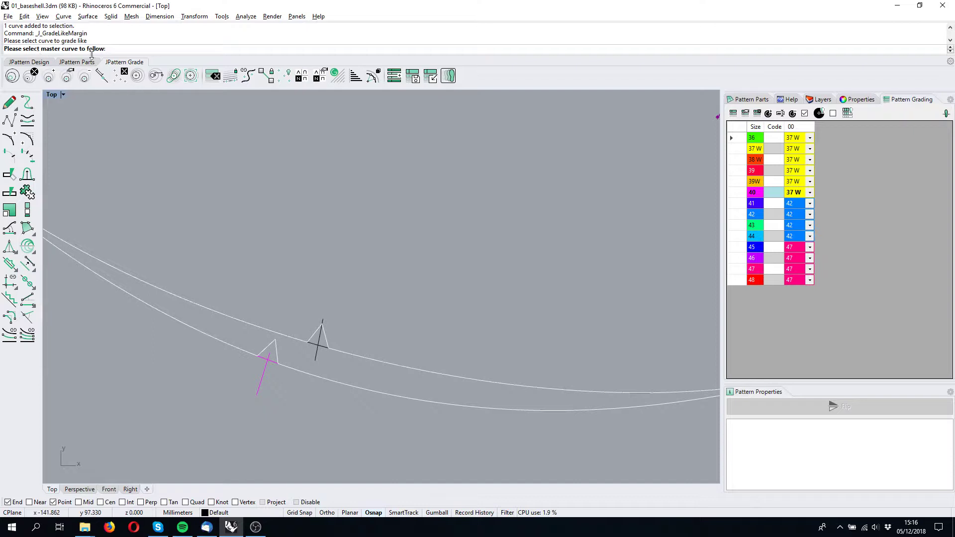
click(353, 358)
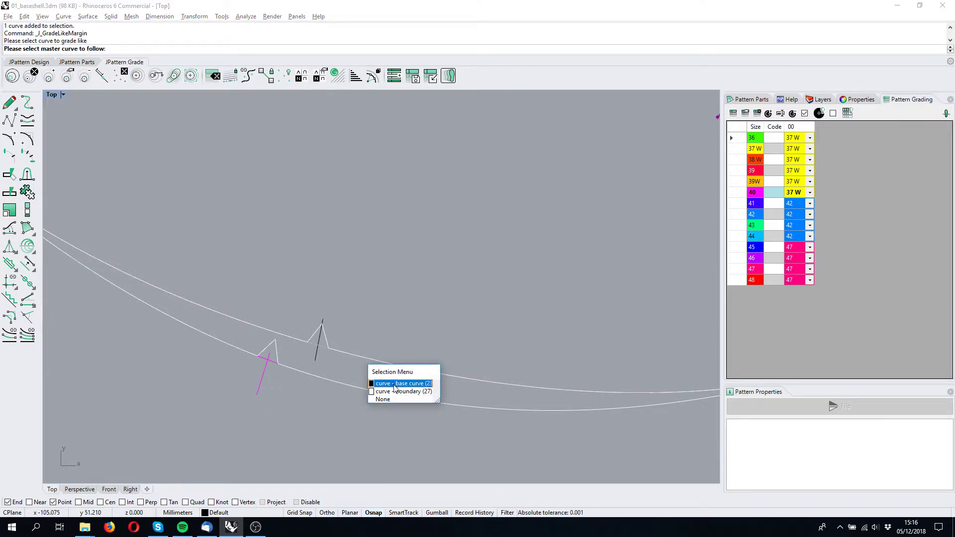
click(395, 385)
scroll(398, 377, down, 5)
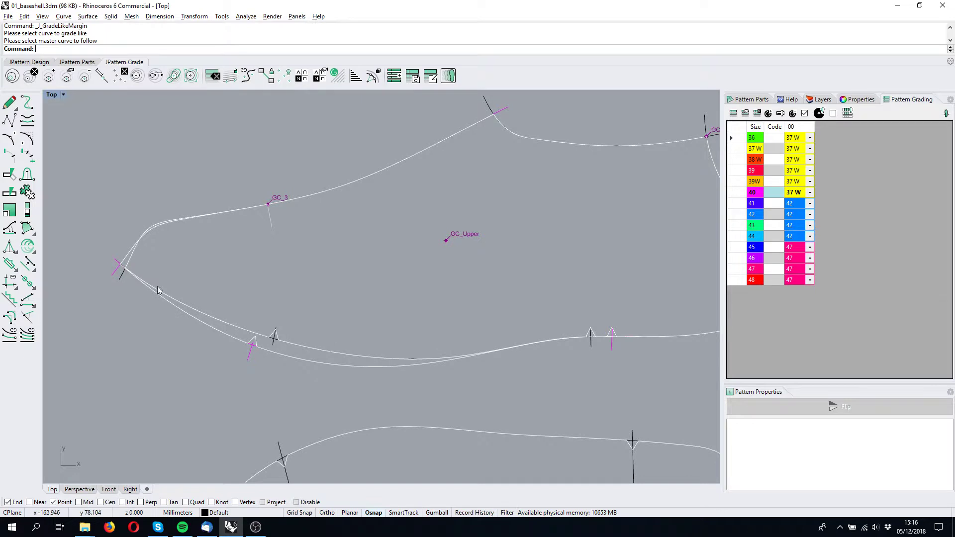
Inspect which base curves are anchored to the GC_Upper and GC_Sole grading centres.
right_drag(367, 357, 346, 341)
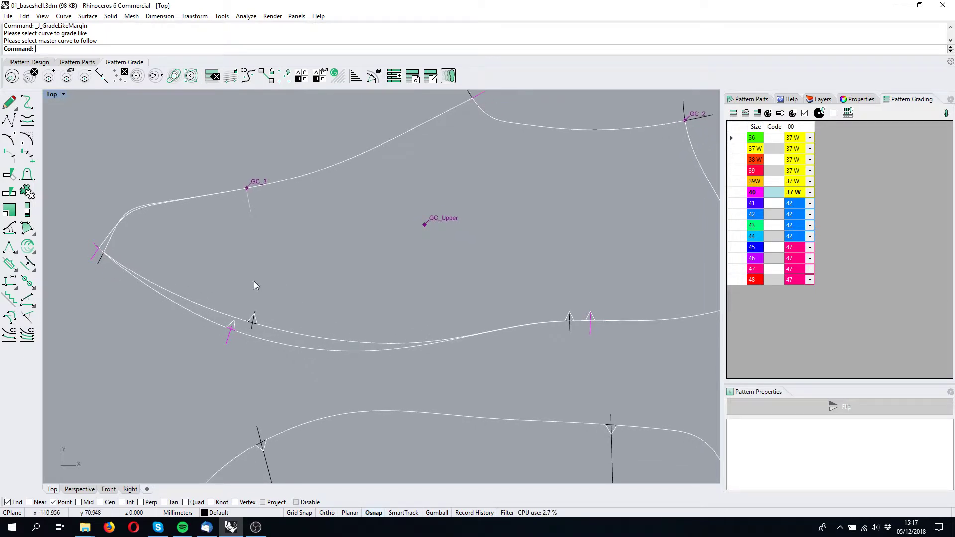
click(282, 77)
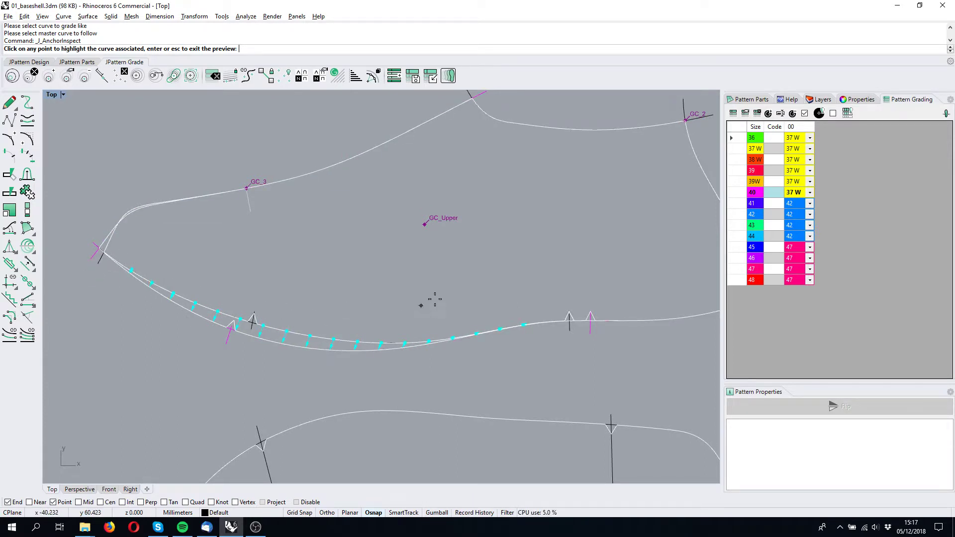
right_drag(411, 283, 433, 273)
click(447, 217)
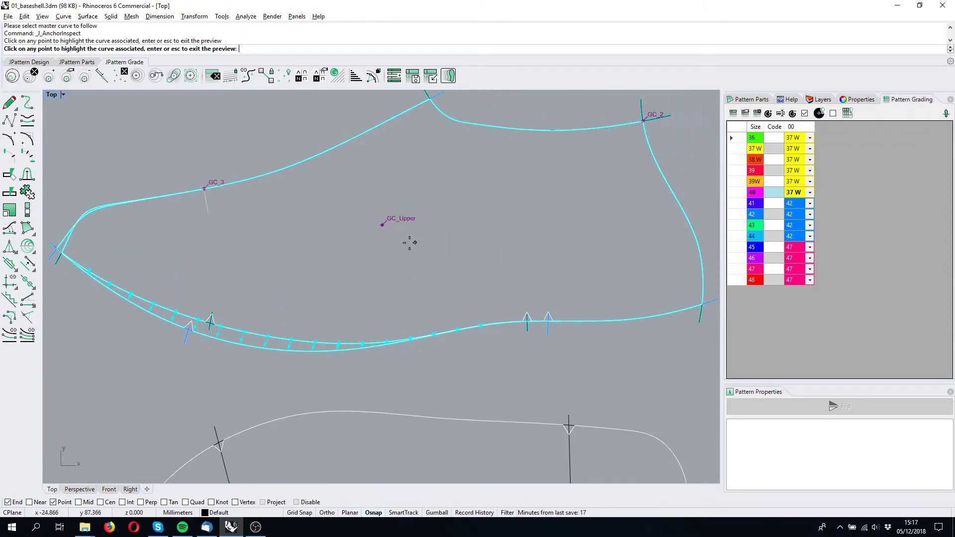
scroll(410, 242, down, 3)
click(392, 419)
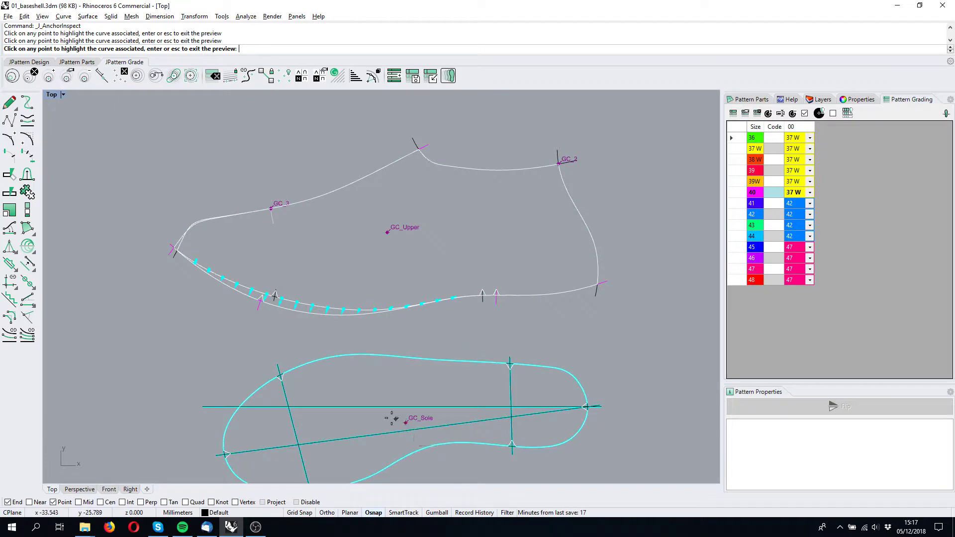
click(388, 231)
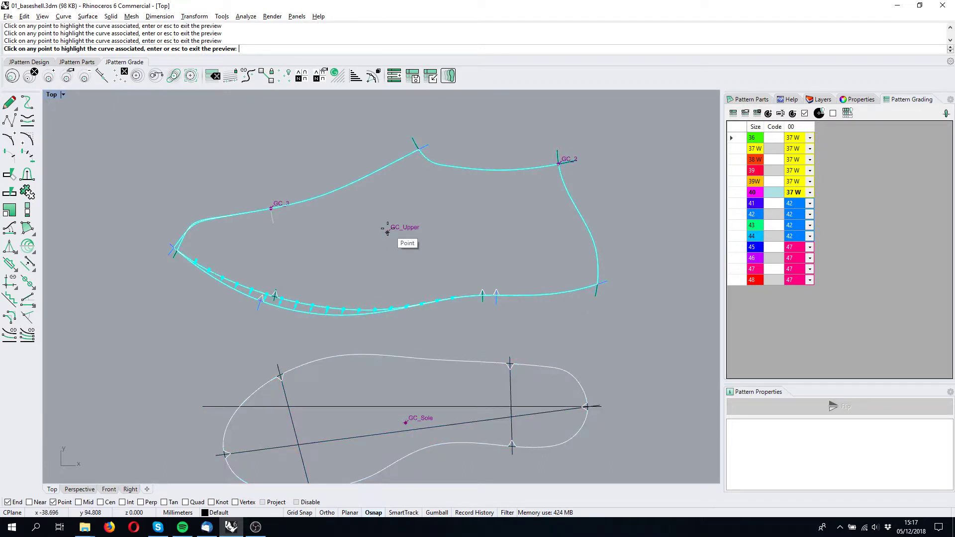
key(Return)
right_drag(319, 215, 326, 211)
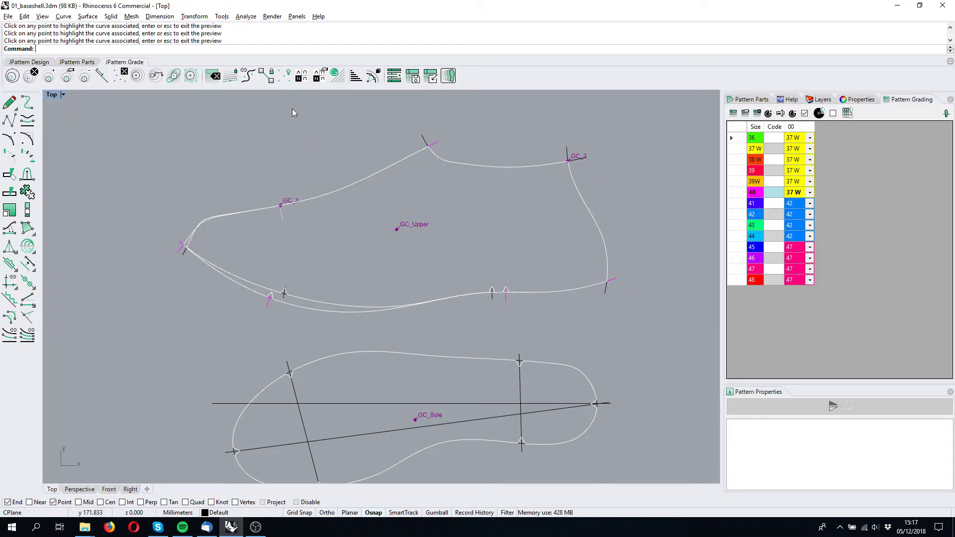
Inspect the grading of the upper's lower edge line with the single-line inspection tool.
right_click(284, 79)
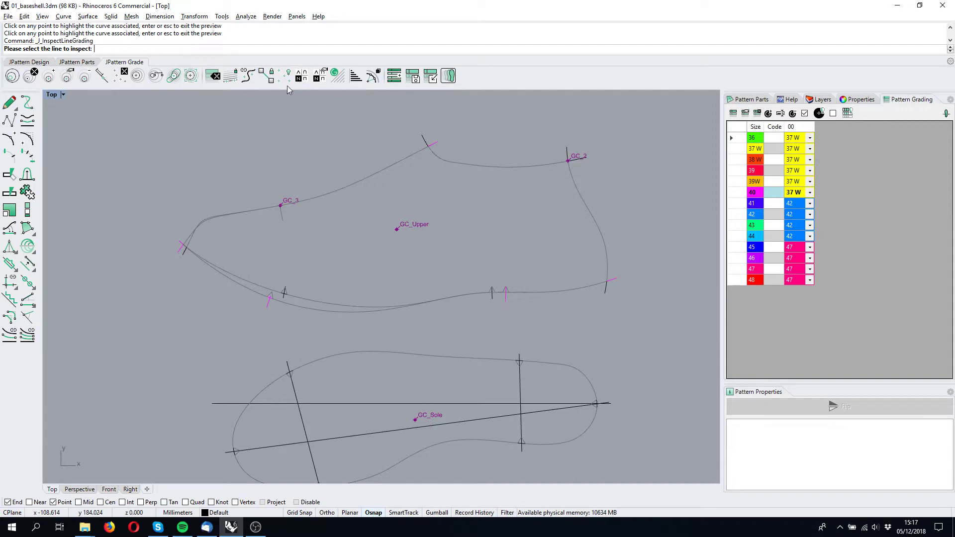
click(258, 286)
scroll(338, 250, up, 5)
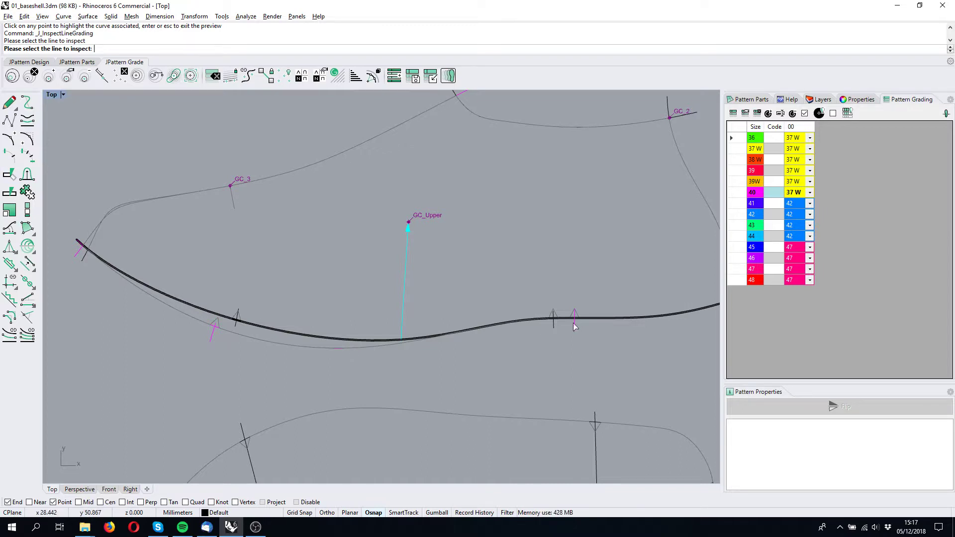
click(256, 338)
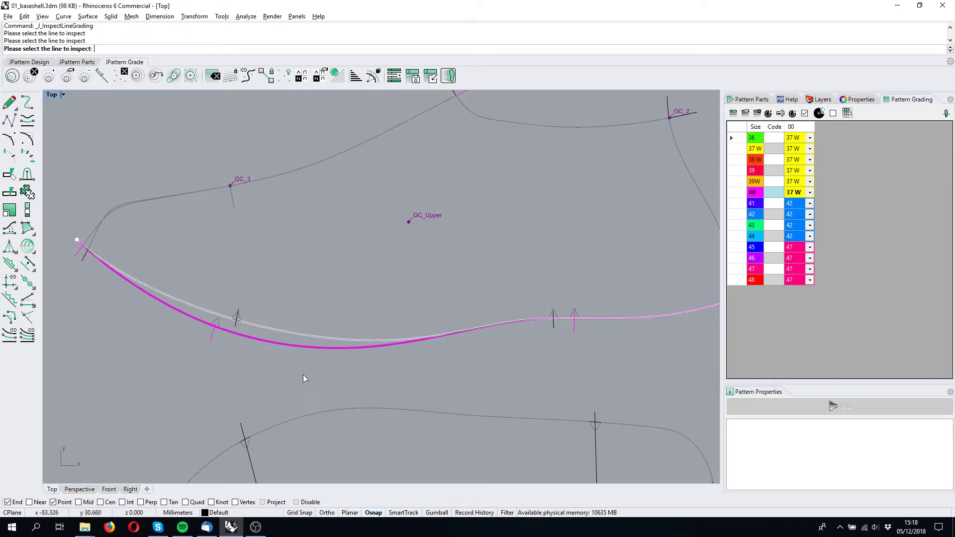
right_drag(332, 375, 356, 343)
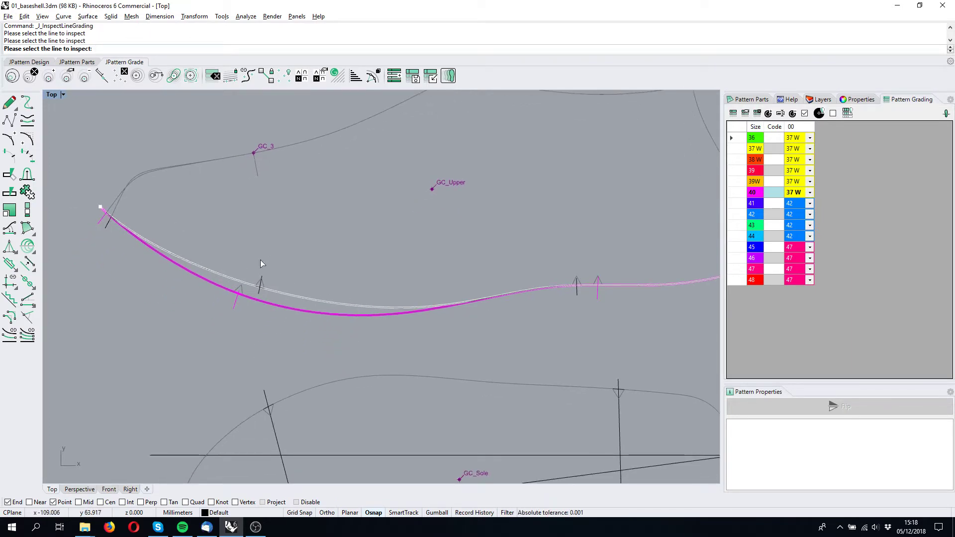
right_drag(688, 281, 600, 278)
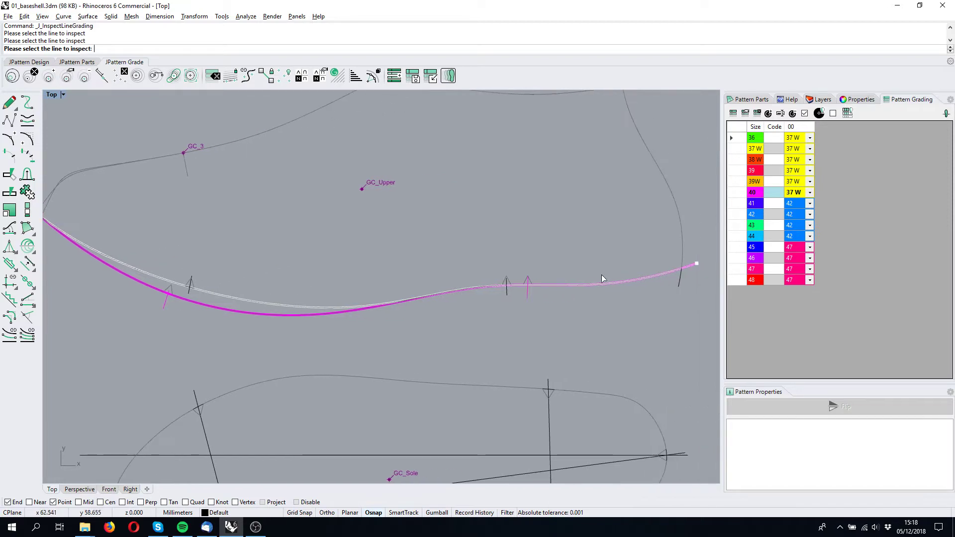
right_drag(195, 289, 336, 304)
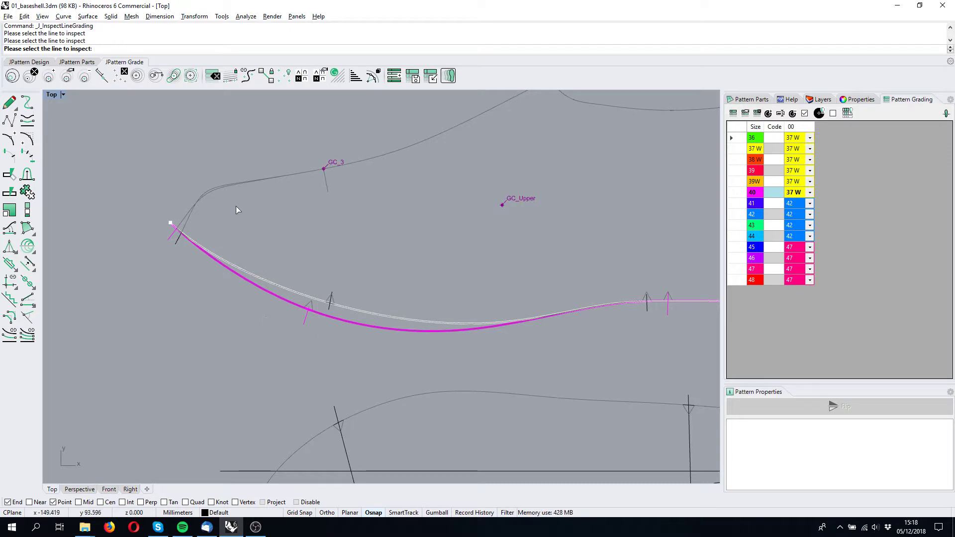
Inspect the grading of the sole's axis and cross lines one by one.
click(192, 220)
scroll(448, 219, down, 3)
click(433, 170)
click(399, 362)
right_drag(339, 406, 362, 301)
click(362, 306)
click(355, 335)
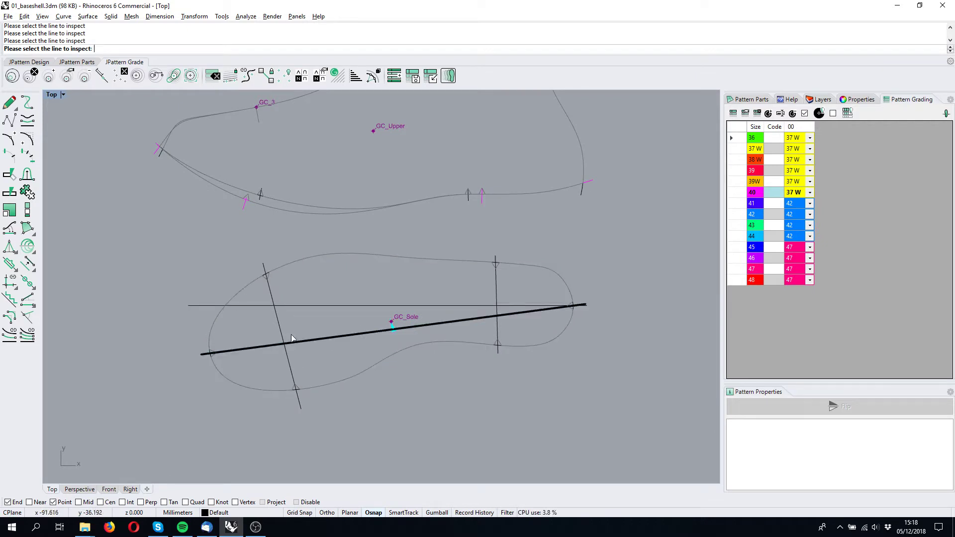
click(276, 323)
click(499, 293)
click(568, 285)
right_drag(274, 219, 289, 286)
click(286, 273)
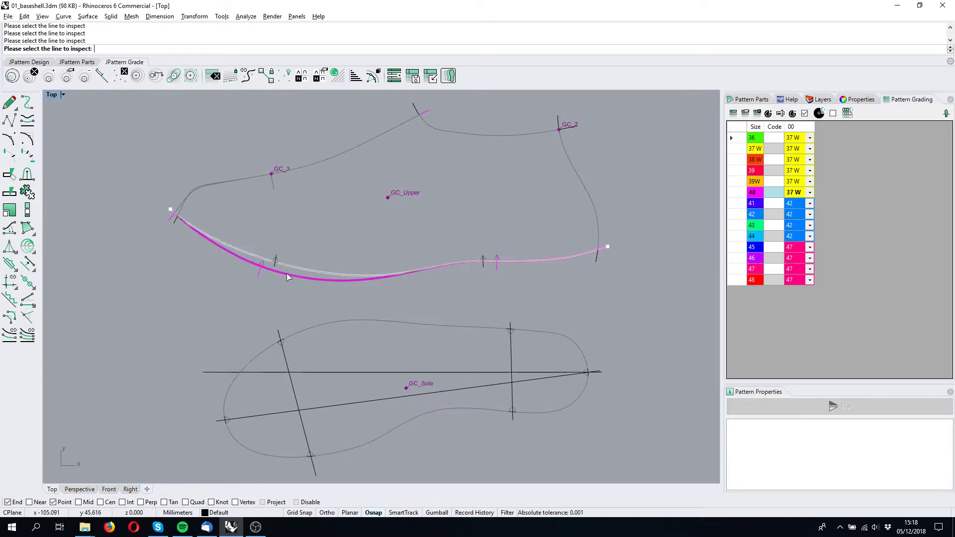
Inspect the grading of the upper's top edge lines, then exit the inspection.
click(330, 156)
click(389, 183)
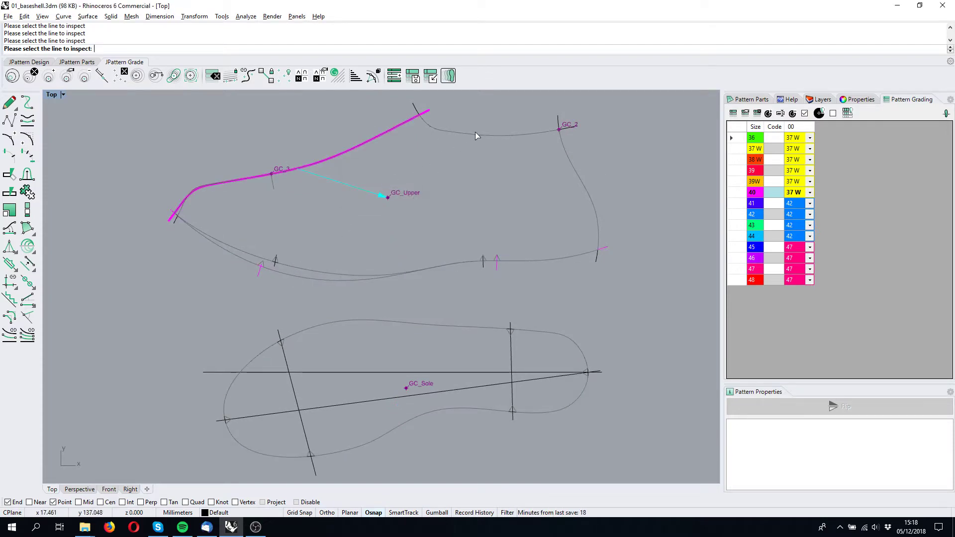
click(473, 134)
right_drag(407, 167, 404, 192)
scroll(393, 222, up, 2)
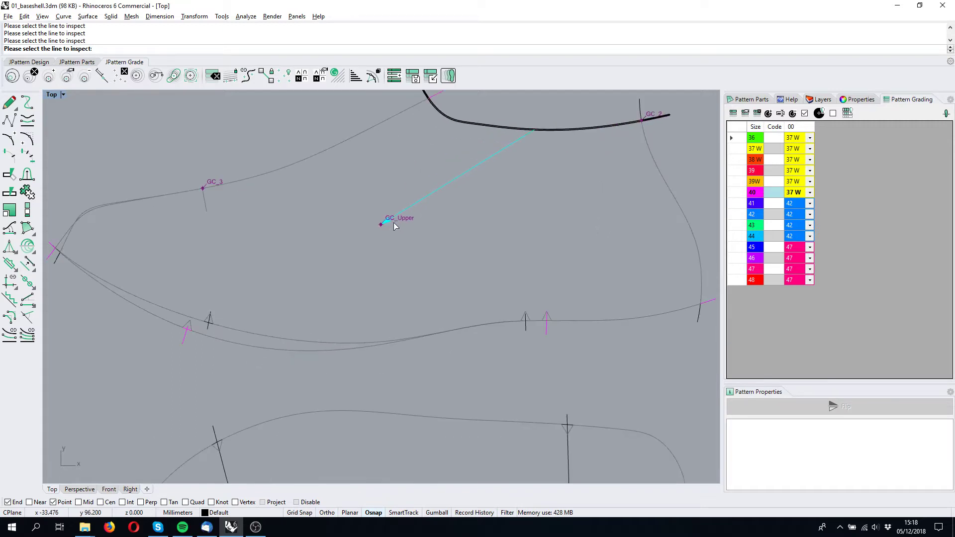
scroll(390, 221, down, 1)
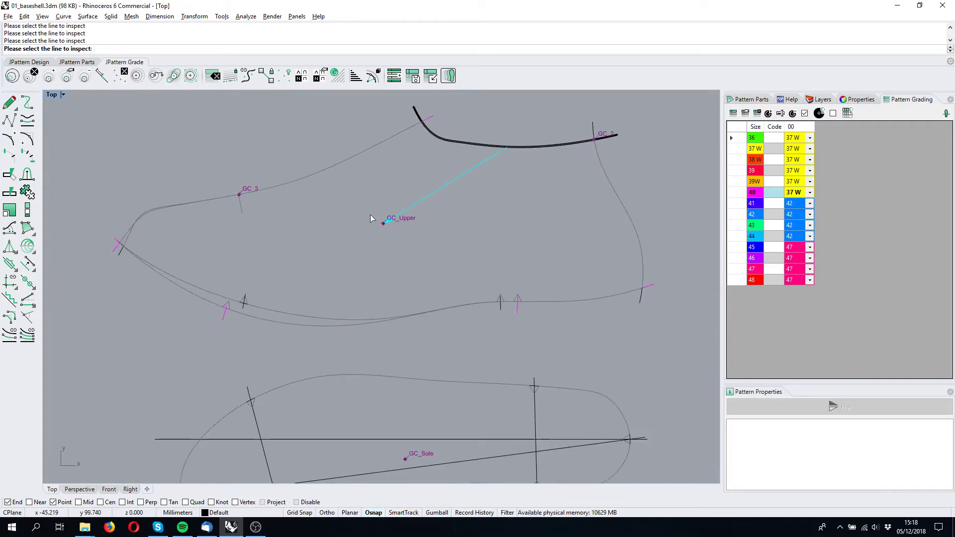
key(Escape)
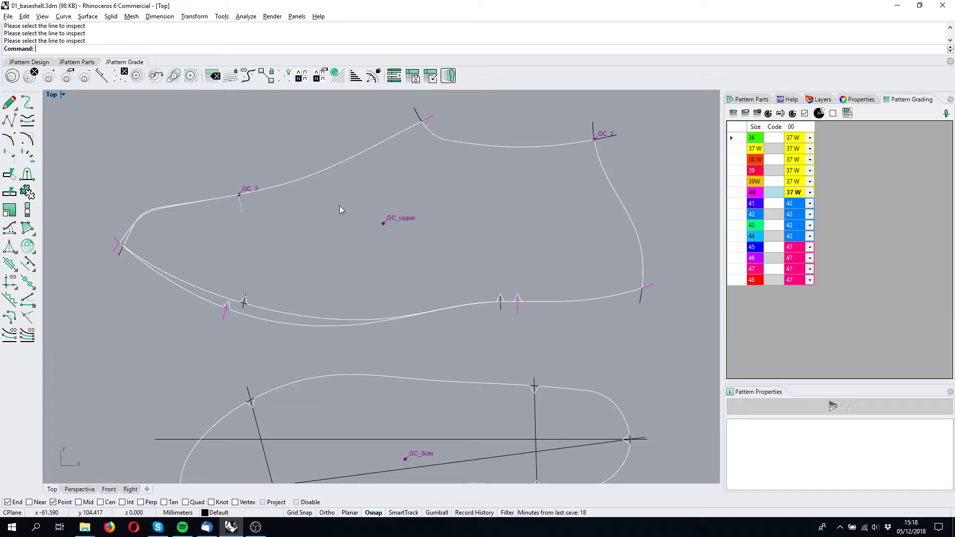
Open the graded lines display and show sizes 36, 37 W and 39.
scroll(416, 194, down, 4)
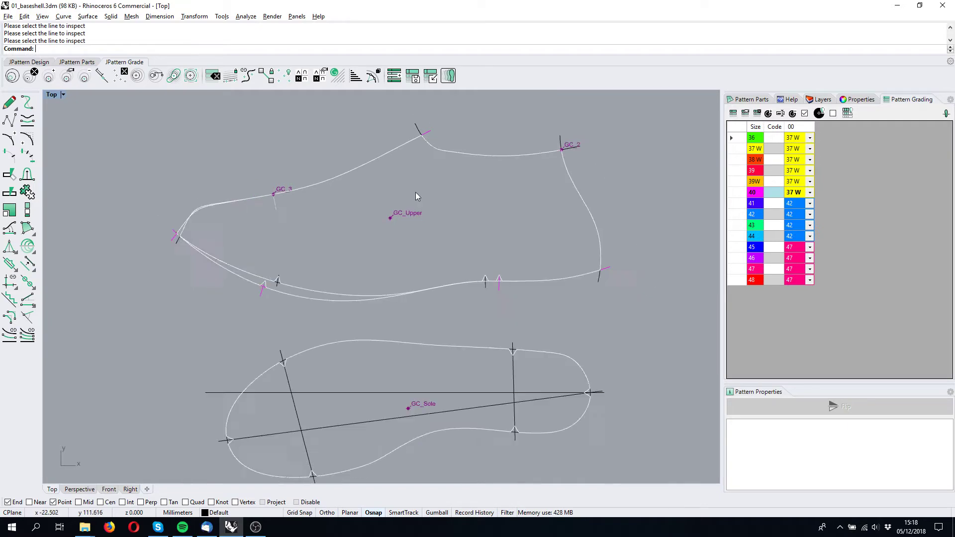
click(12, 75)
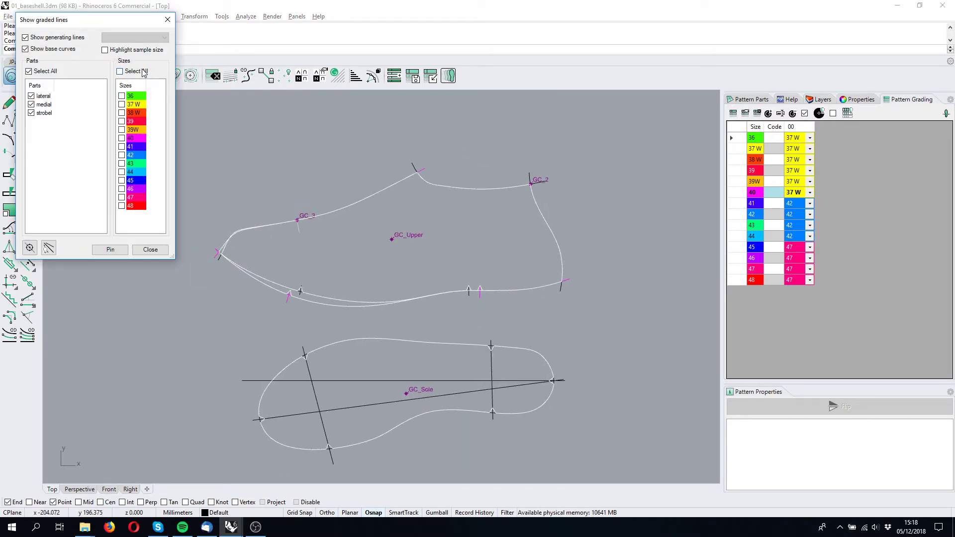
click(121, 96)
click(122, 105)
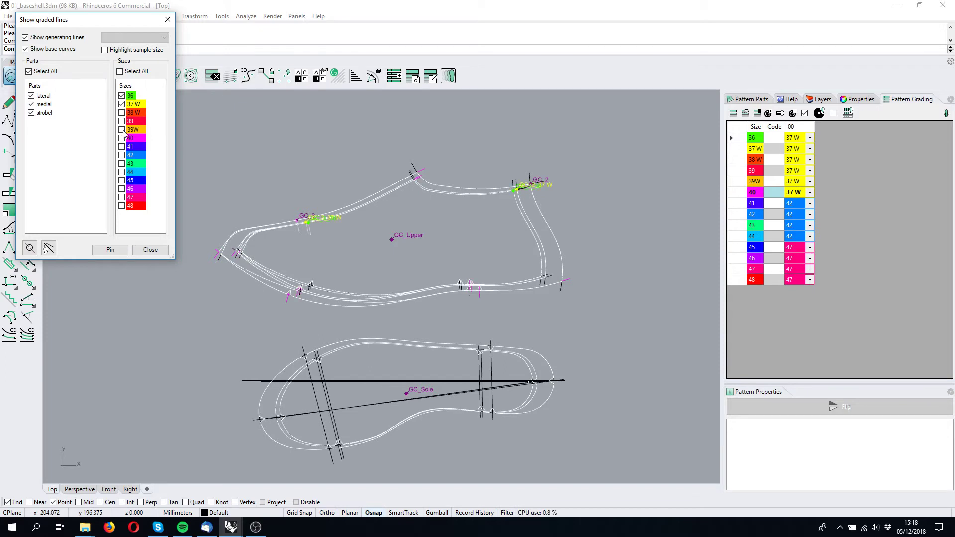
click(122, 121)
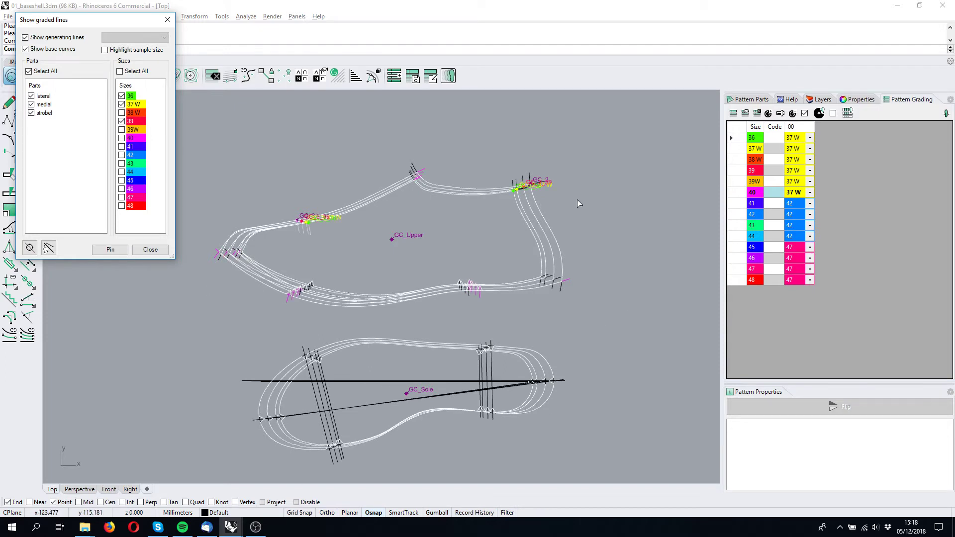
Toggle the graded lines preview style in the Show graded lines dialog.
right_drag(461, 214, 493, 240)
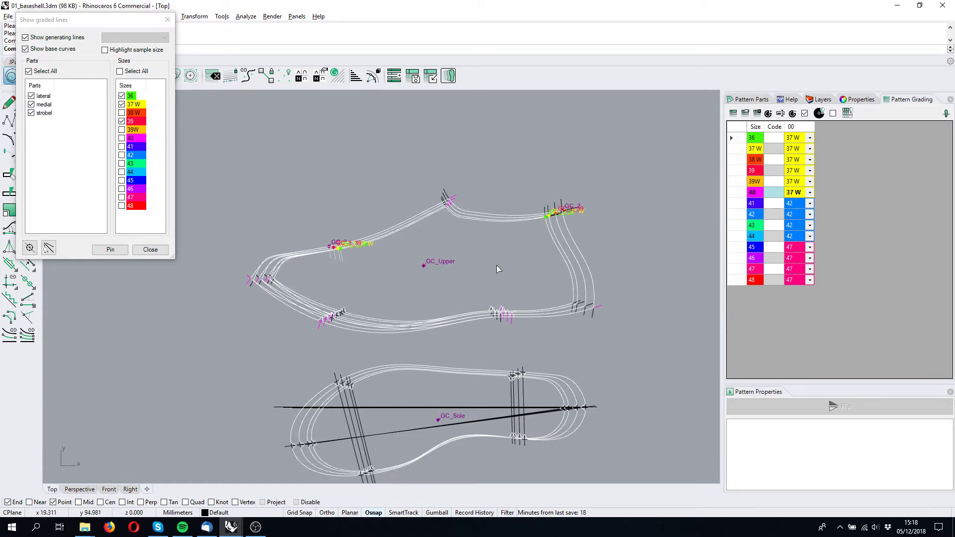
scroll(461, 318, up, 6)
right_drag(461, 318, 474, 271)
scroll(473, 270, down, 6)
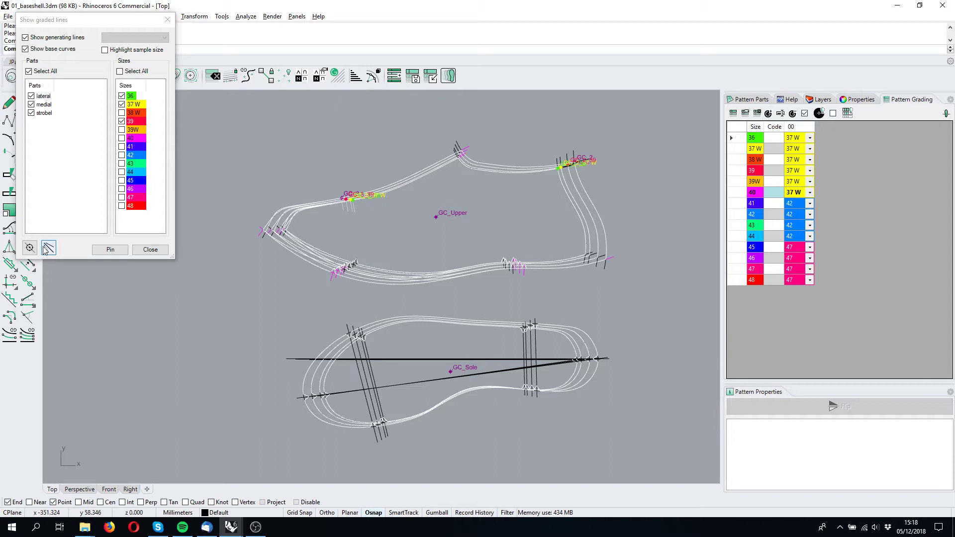
click(47, 248)
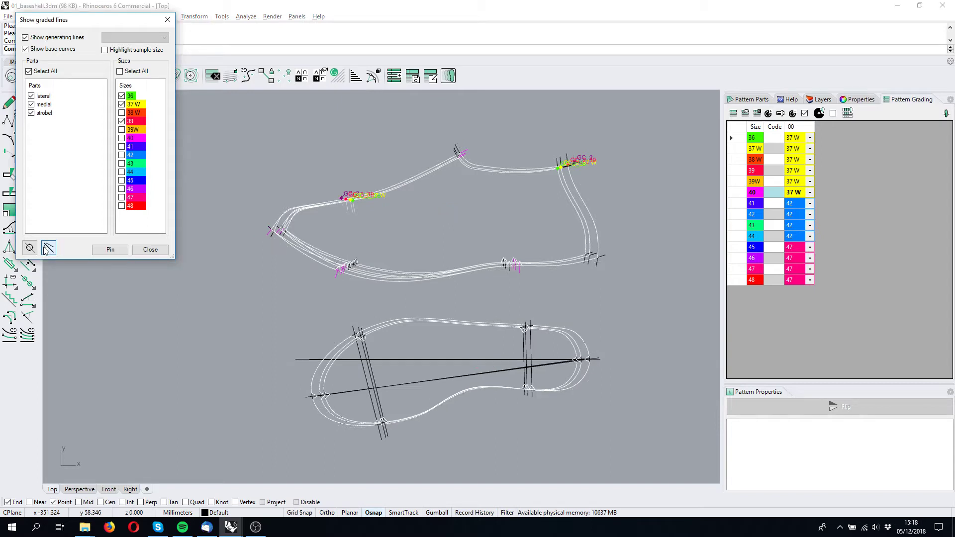
Change the graded lines display to show sizes 36, 37 W and 38 W.
click(121, 121)
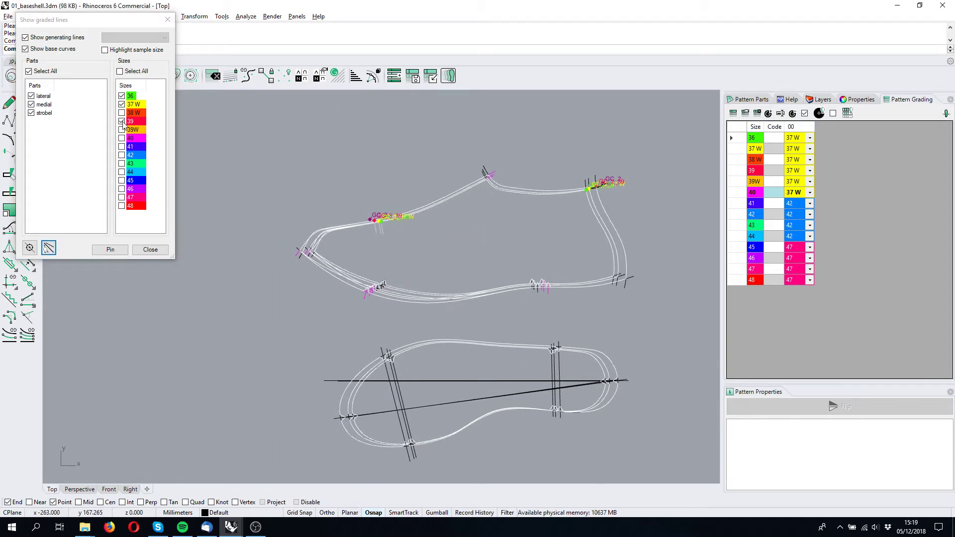
click(122, 103)
click(122, 96)
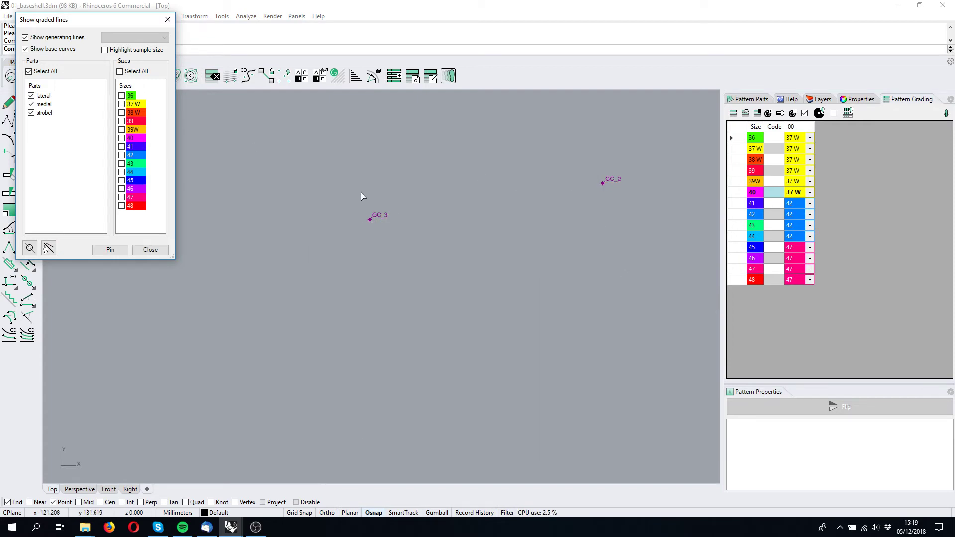
click(122, 96)
click(122, 105)
click(122, 113)
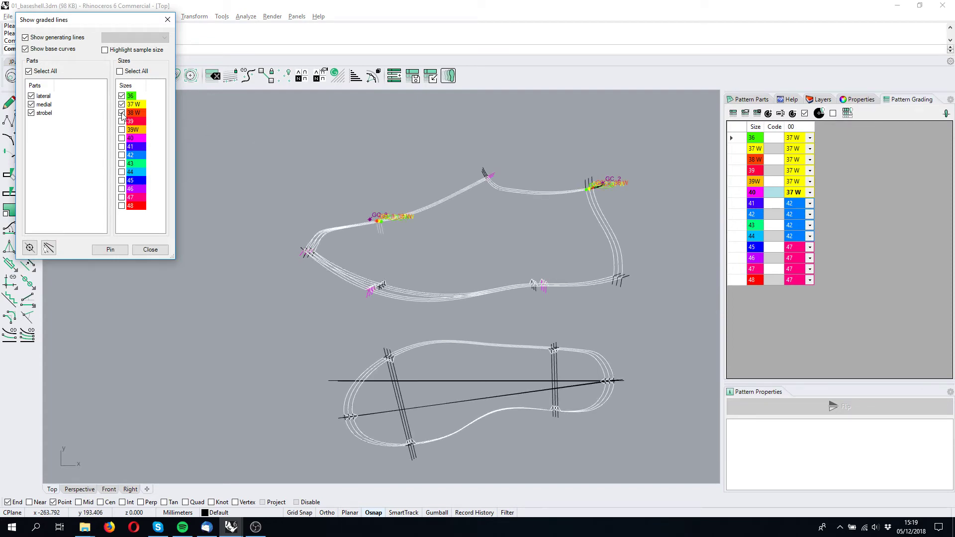
Measure distances between the graded lines of the upper at its heel, top edge and toe.
right_drag(494, 272, 476, 290)
scroll(566, 269, up, 6)
scroll(476, 289, down, 6)
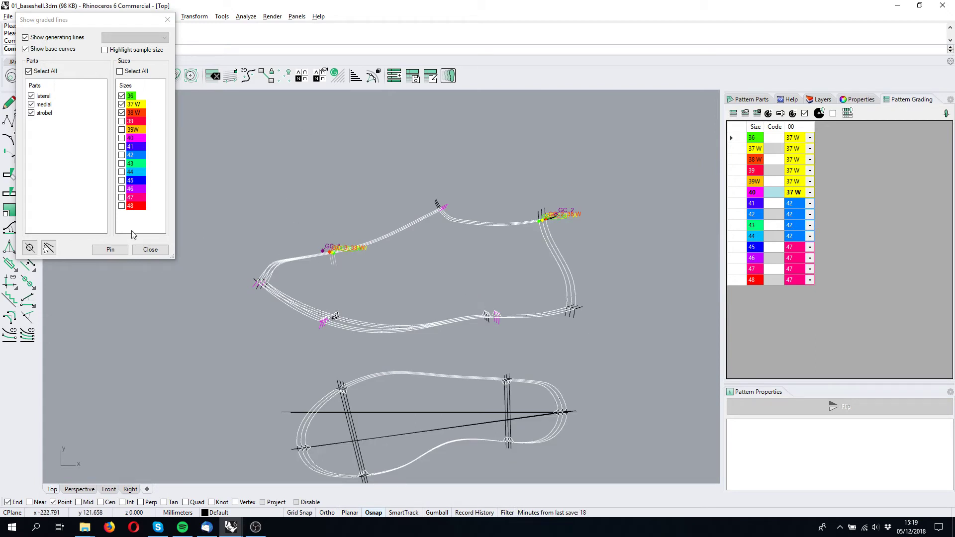
click(30, 247)
scroll(260, 241, up, 5)
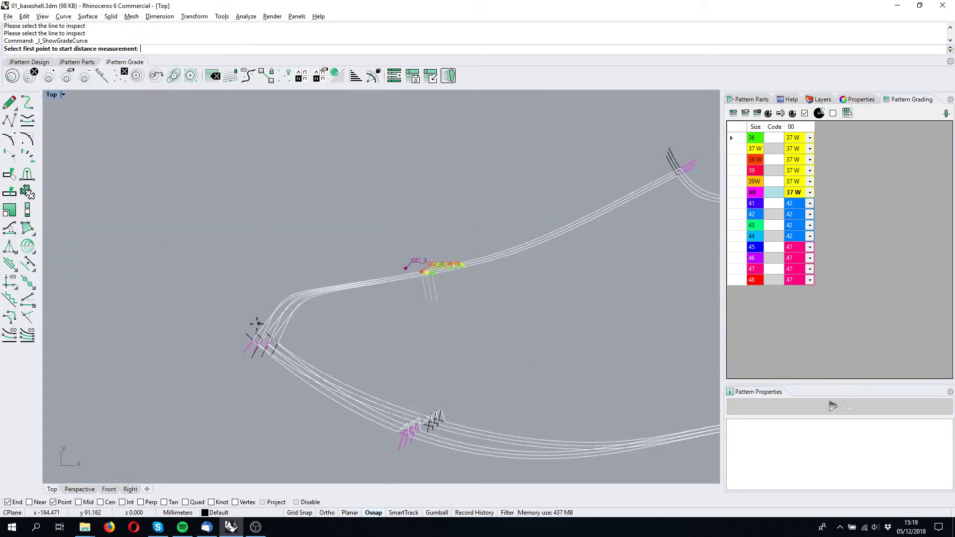
click(263, 341)
click(672, 152)
right_drag(651, 163, 449, 198)
click(478, 180)
right_drag(572, 221, 363, 228)
click(559, 216)
click(569, 218)
click(618, 433)
right_drag(562, 446, 471, 271)
right_click(429, 200)
scroll(314, 207, down, 6)
right_drag(294, 221, 427, 283)
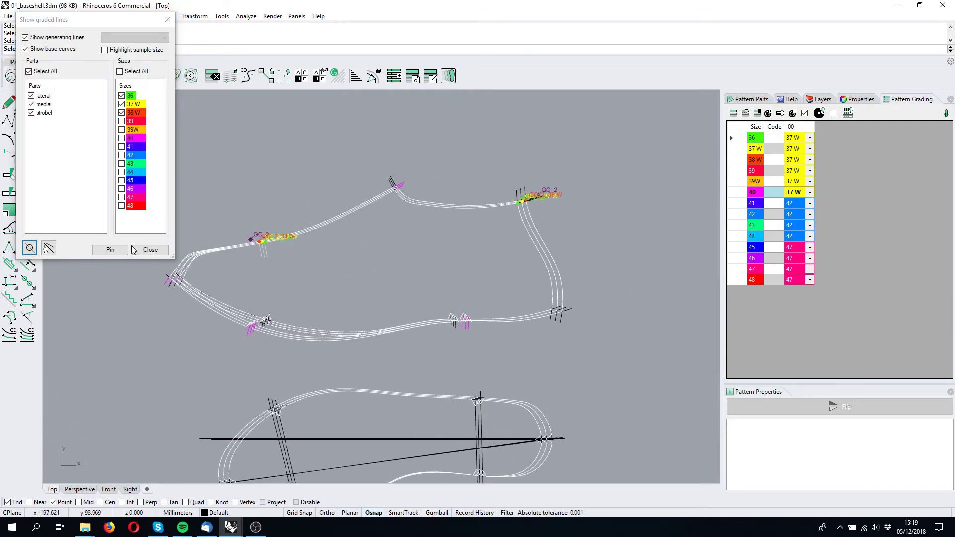
Pin the displayed graded lines, then select the curves around the upper and hide them.
click(110, 250)
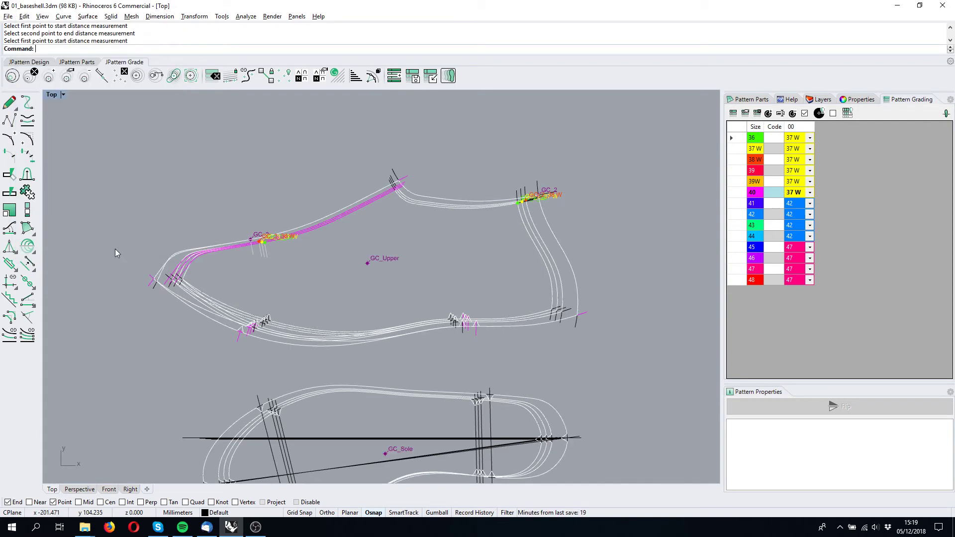
right_drag(120, 283, 182, 268)
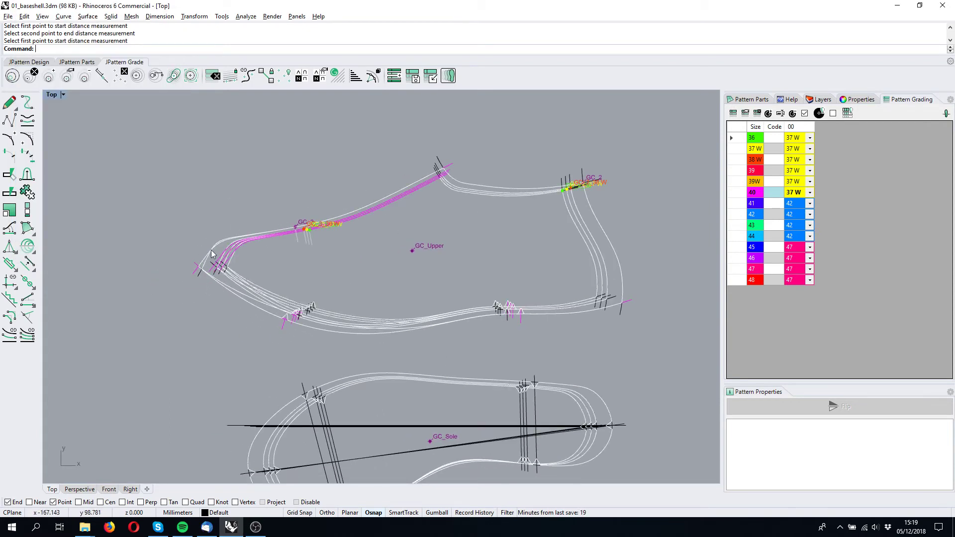
drag(684, 146, 129, 342)
middle_click(149, 281)
click(153, 282)
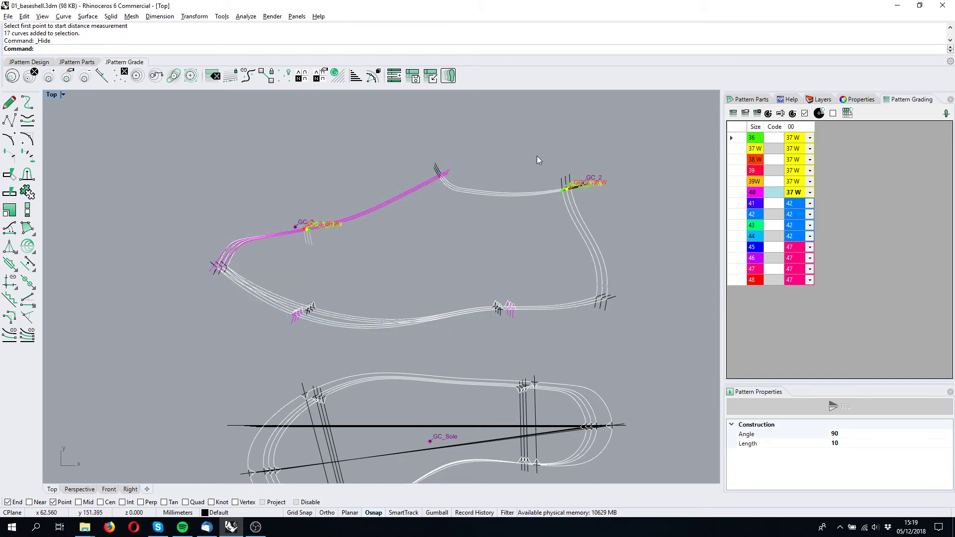
Unpin the graded curves from the viewport.
scroll(614, 226, up, 3)
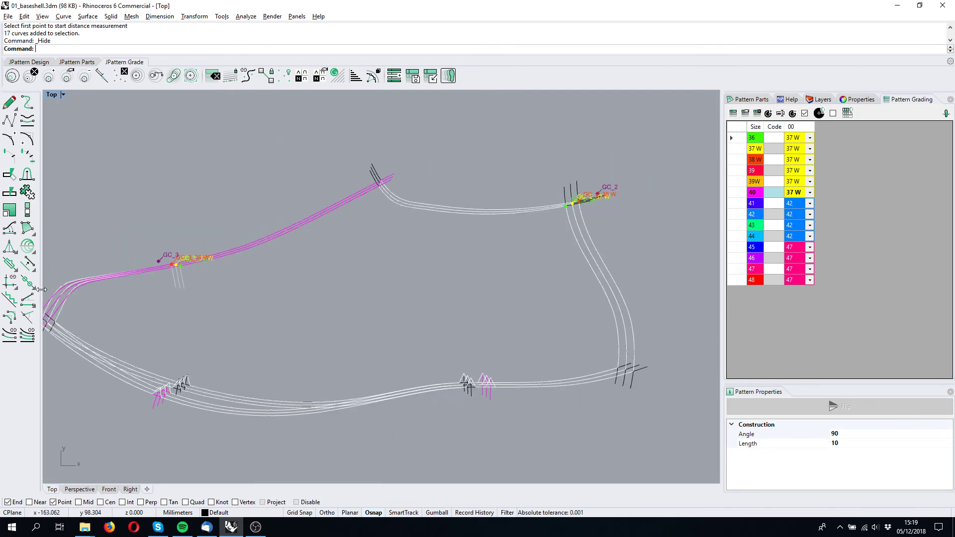
right_drag(182, 304, 261, 272)
scroll(299, 271, down, 1)
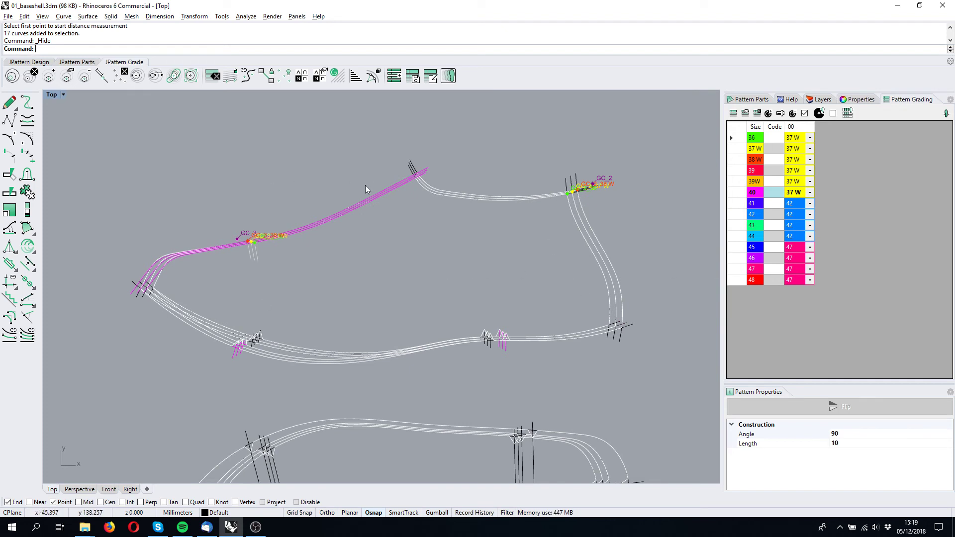
click(49, 75)
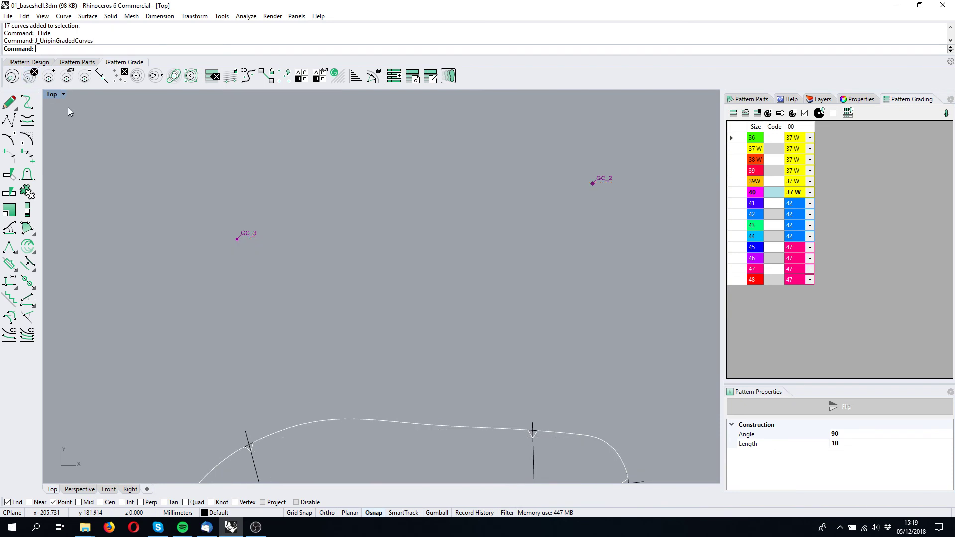
scroll(264, 199, down, 1)
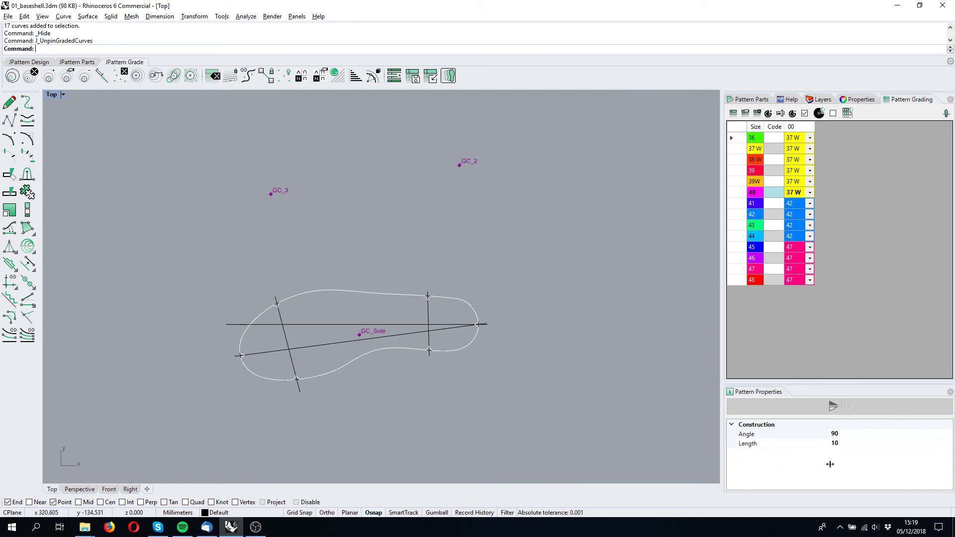
click(840, 528)
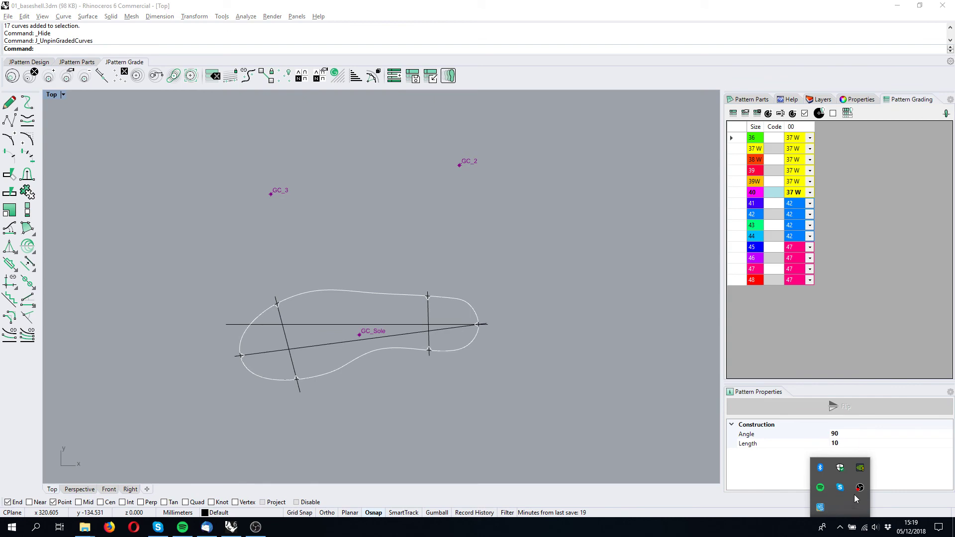